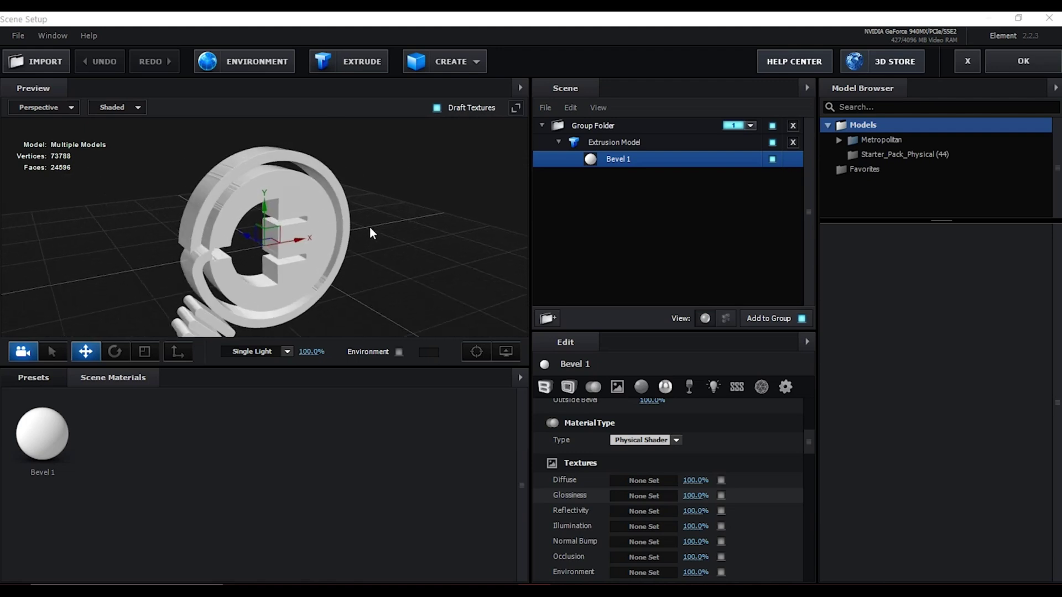
Step: Orbit the Preview viewport around the extruded bulb-plug logo to inspect its texture
{"action": "left_click_drag", "start_coordinate": [370, 229], "coordinate": [301, 228]}
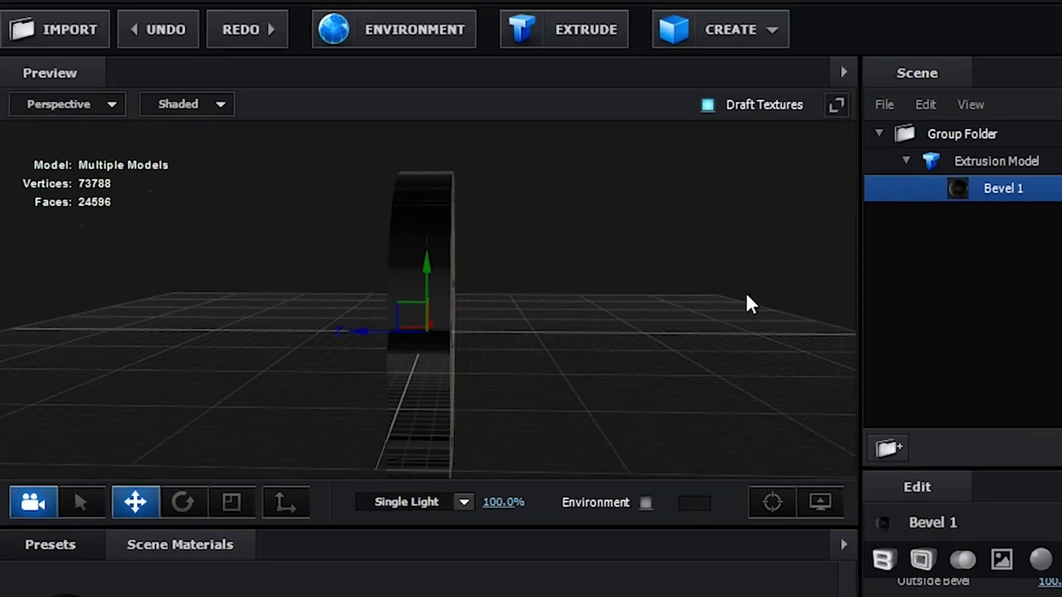
{"action": "left_click_drag", "start_coordinate": [464, 228], "coordinate": [312, 230]}
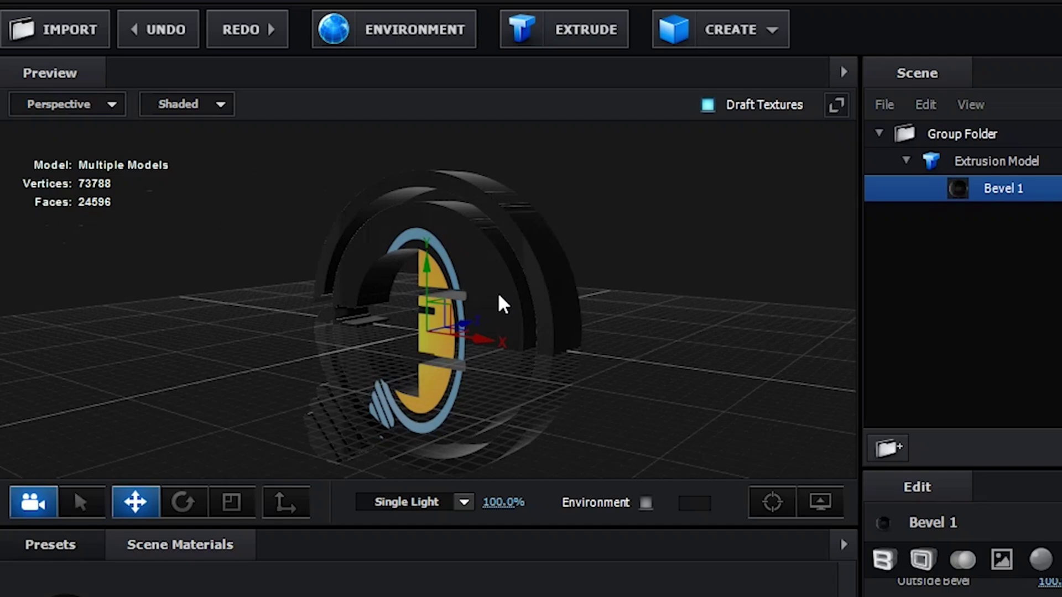
{"action": "left_click_drag", "start_coordinate": [500, 296], "coordinate": [553, 278]}
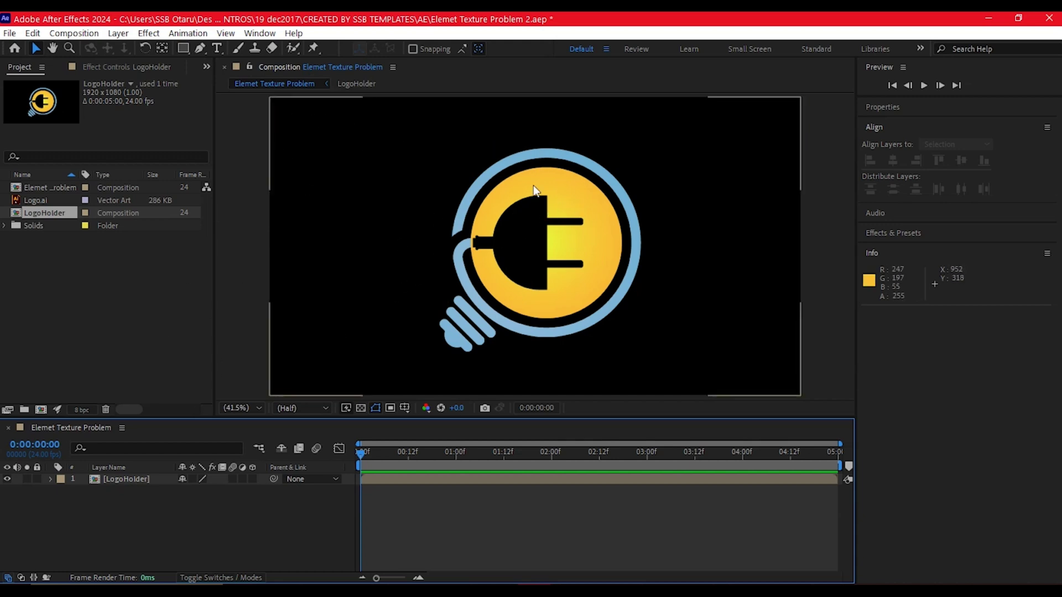
Step: Duplicate the LogoHolder layer and rename the lower copy to 'texture'
{"action": "left_click", "coordinate": [118, 480]}
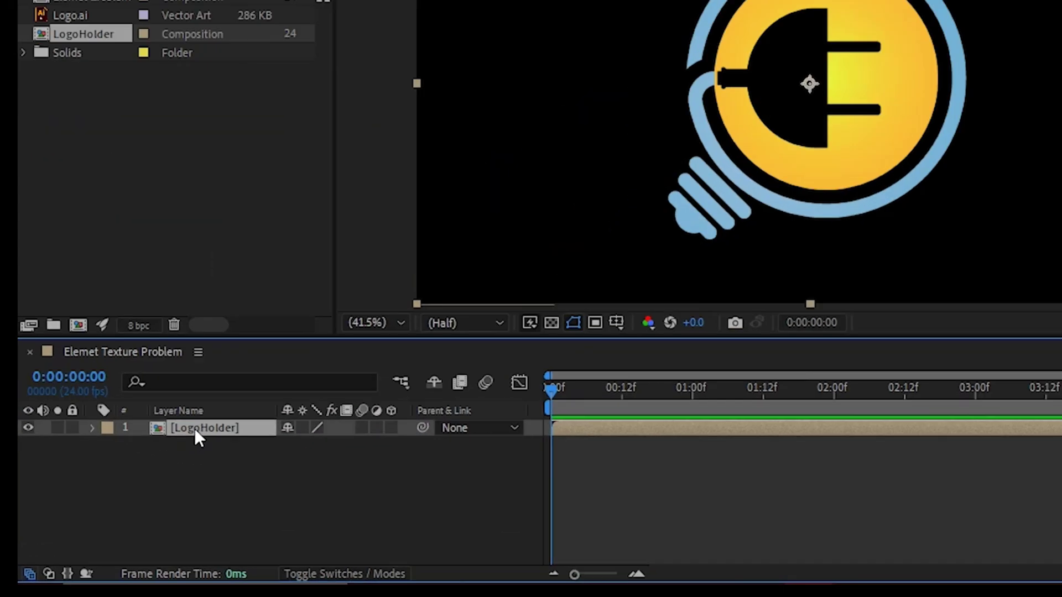
{"action": "key", "text": "ctrl+d"}
{"action": "left_click", "coordinate": [230, 426]}
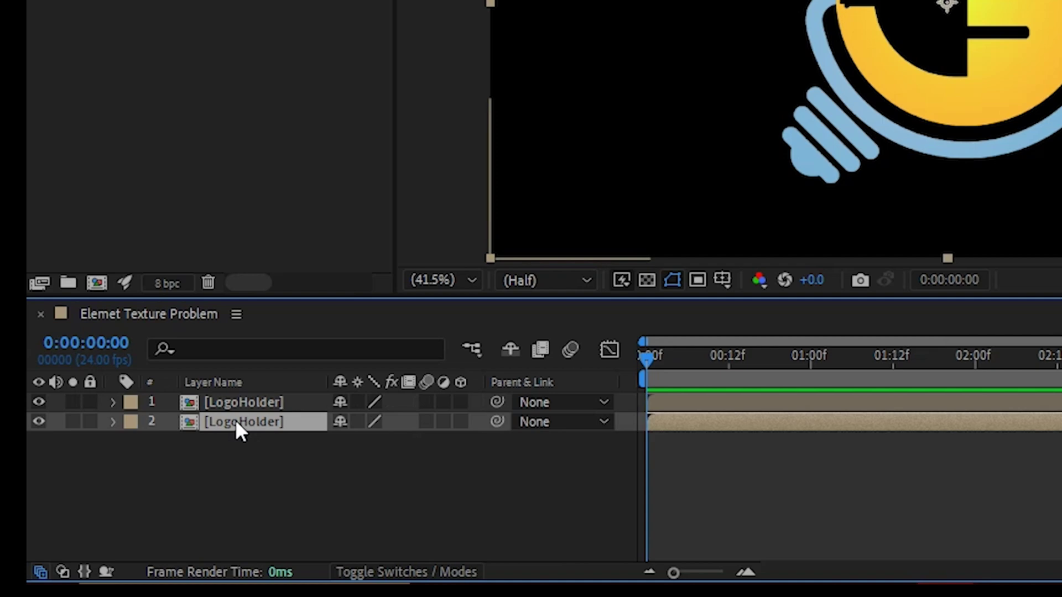
{"action": "key", "text": "Return"}
{"action": "type", "text": "texture"}
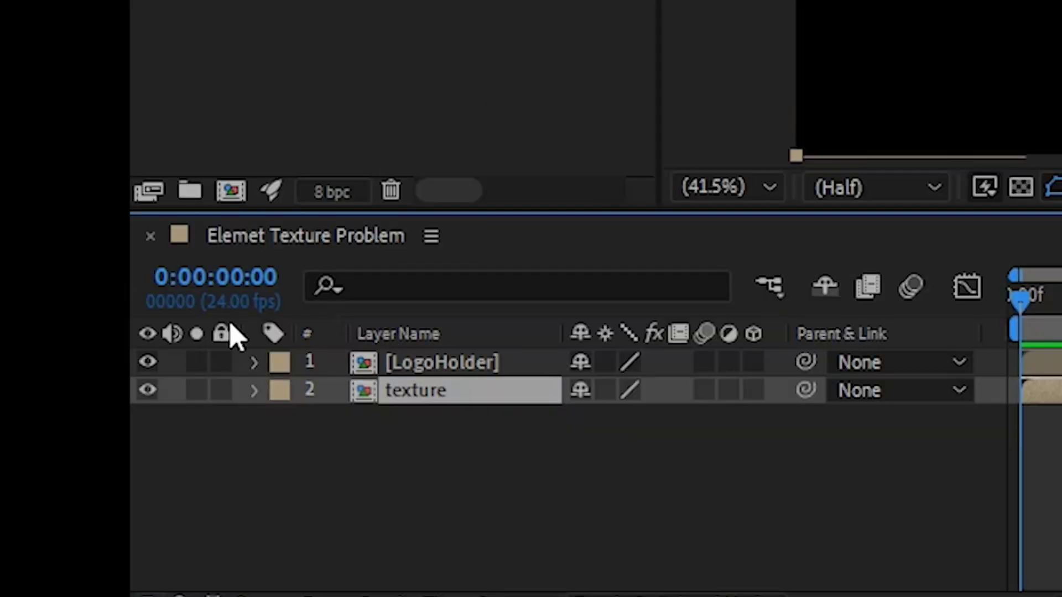
{"action": "left_click", "coordinate": [379, 371]}
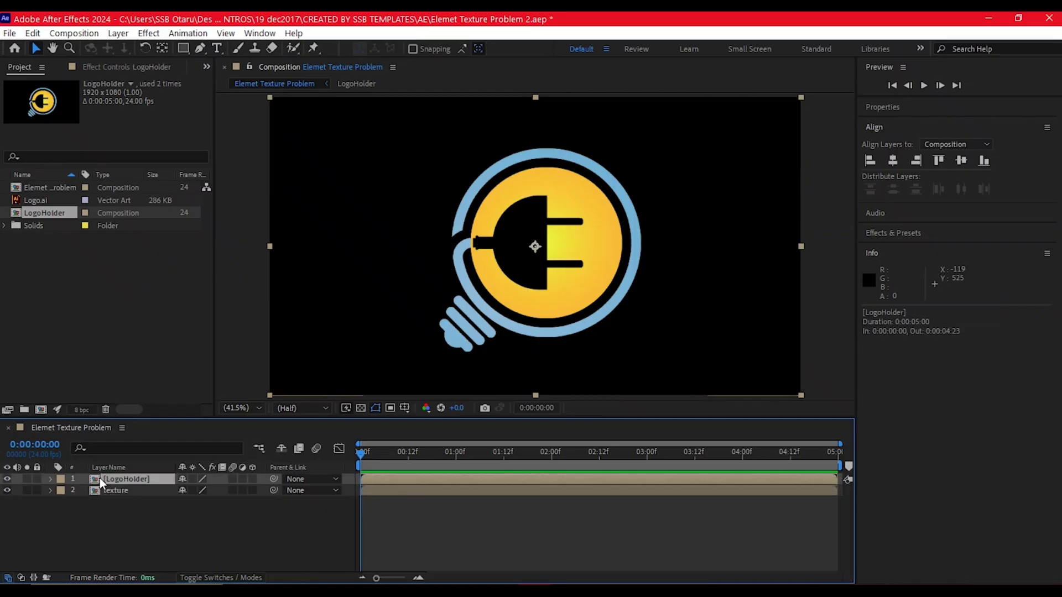
Step: Auto-trace the top LogoHolder layer into masks, then hide both logo layers
{"action": "left_click", "coordinate": [118, 33]}
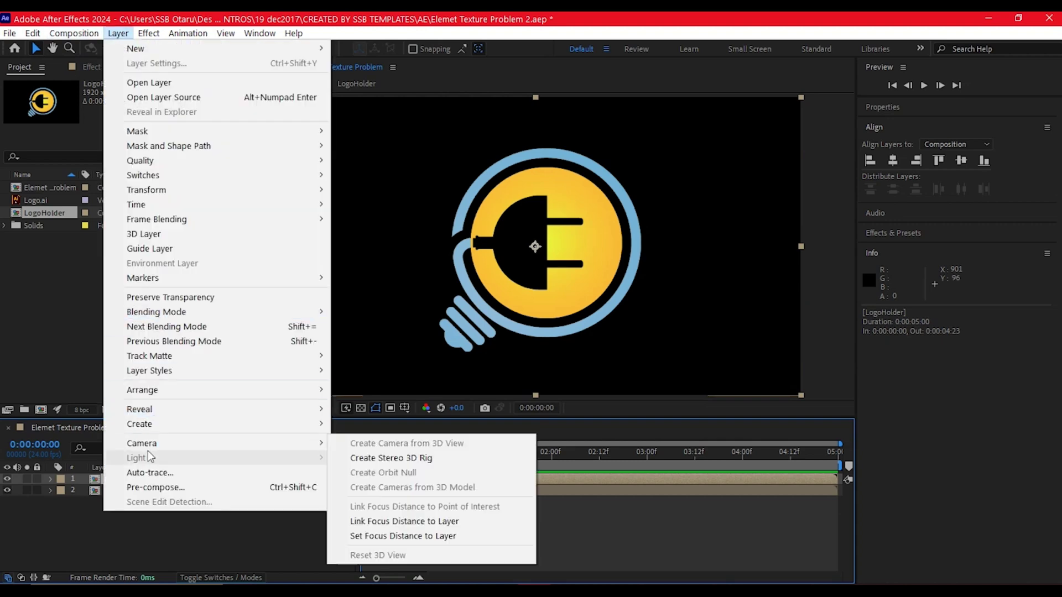
{"action": "left_click", "coordinate": [133, 474]}
{"action": "left_click", "coordinate": [555, 408]}
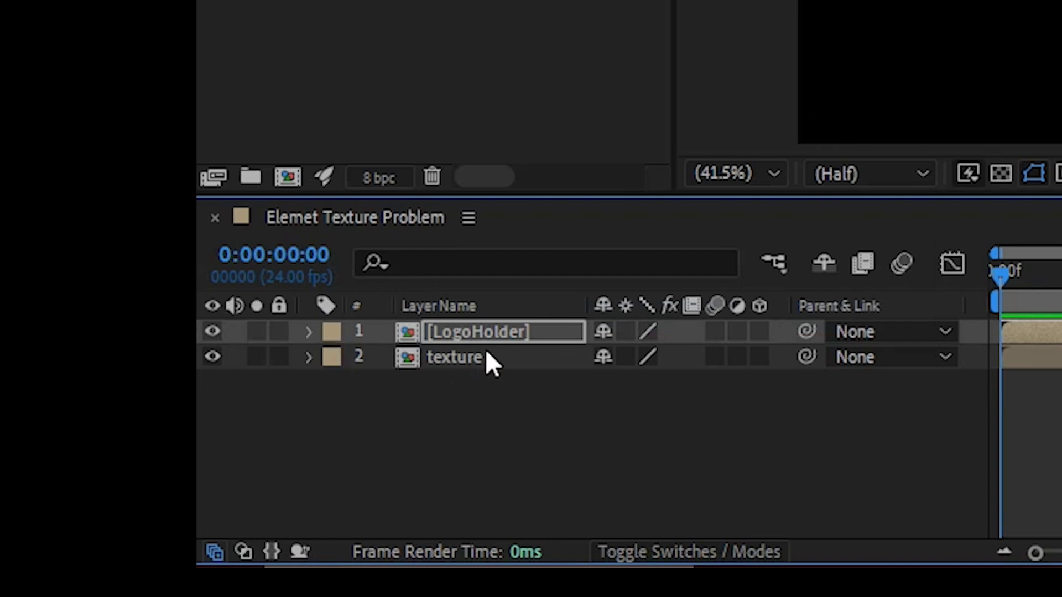
{"action": "left_click", "coordinate": [402, 355]}
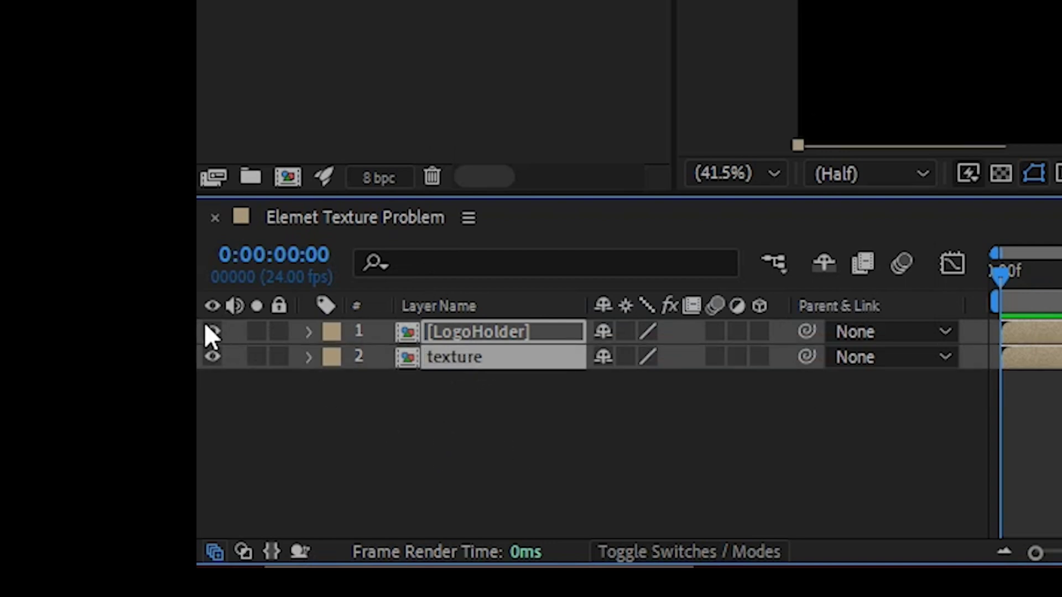
{"action": "left_click_drag", "start_coordinate": [206, 327], "coordinate": [209, 359]}
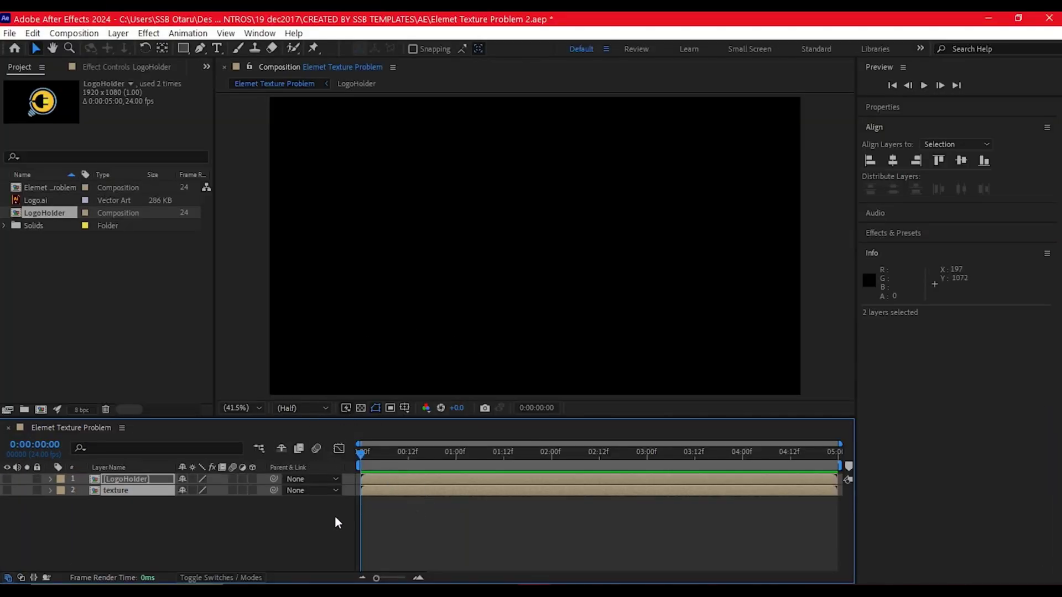
Step: Add a new full-size 1920×1080 Dark Gray Solid 1 layer
{"action": "right_click", "coordinate": [335, 519]}
{"action": "mouse_move", "coordinate": [354, 362]}
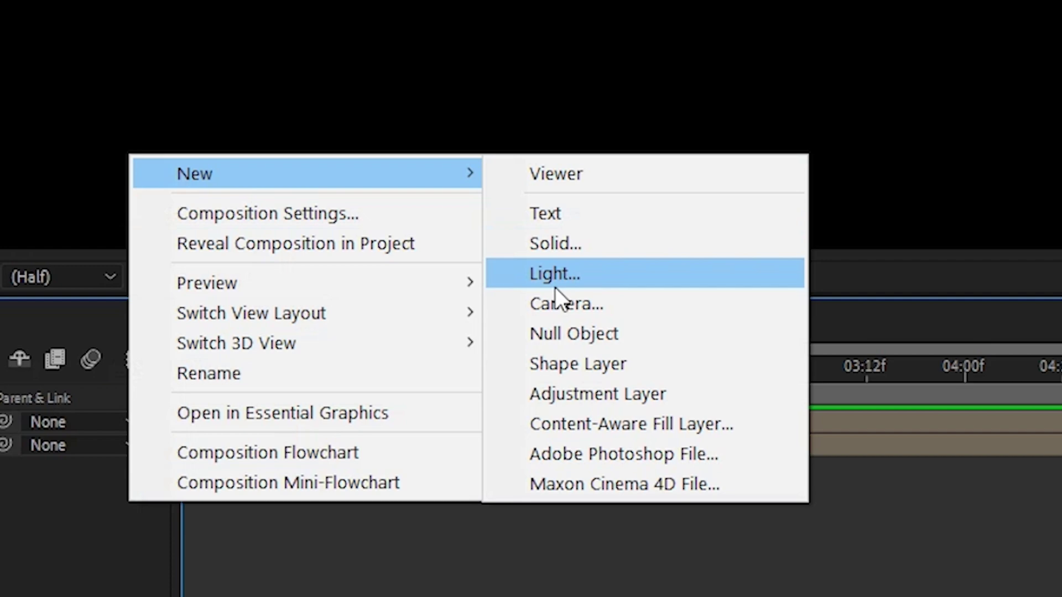
{"action": "left_click", "coordinate": [582, 243]}
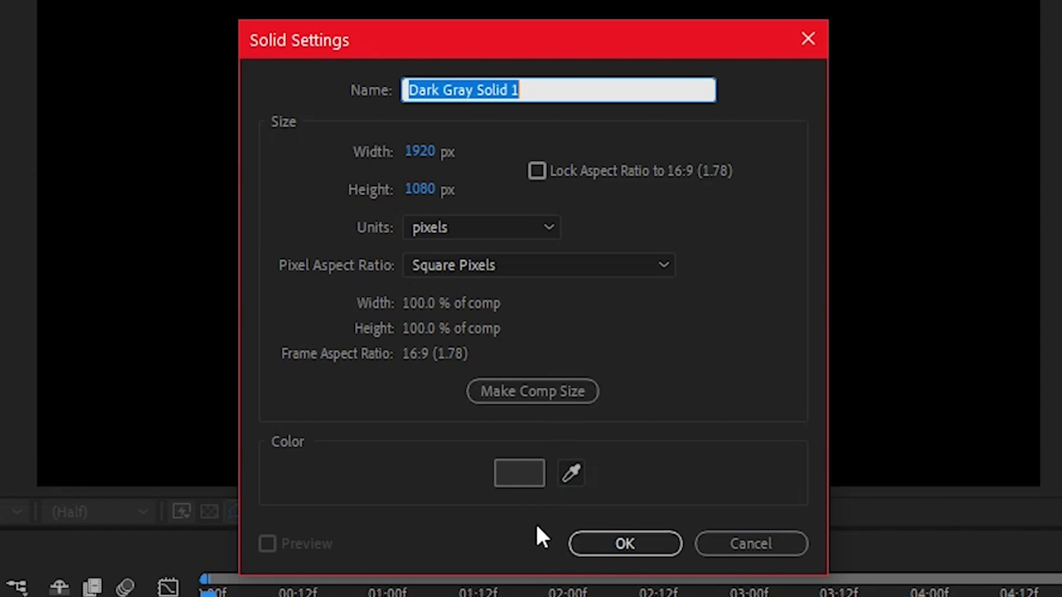
{"action": "left_click", "coordinate": [619, 539]}
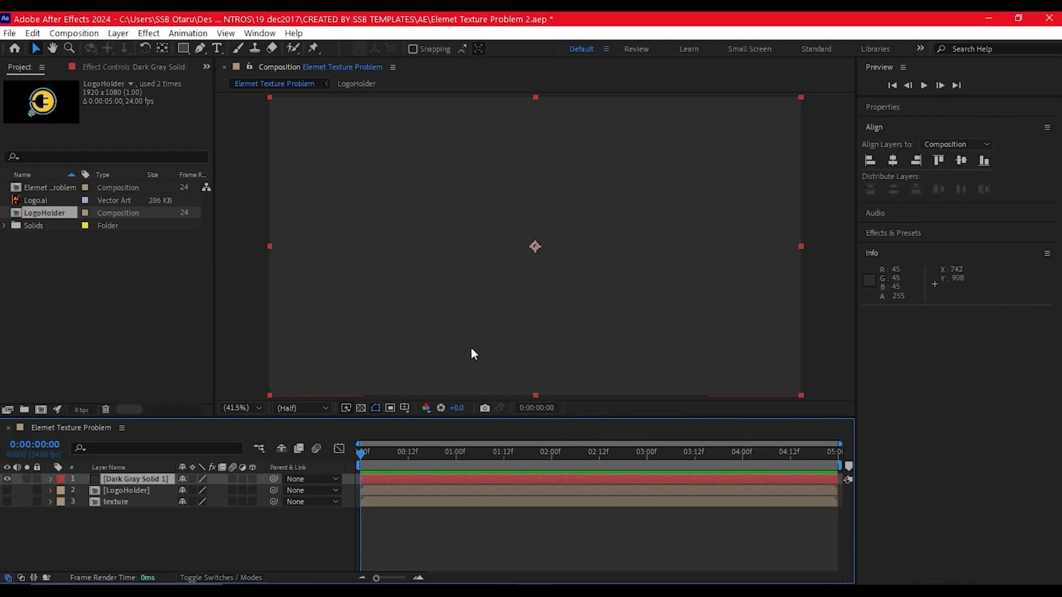
Step: Apply the Element effect to the new solid through the effect search
{"action": "key", "text": "ctrl+space"}
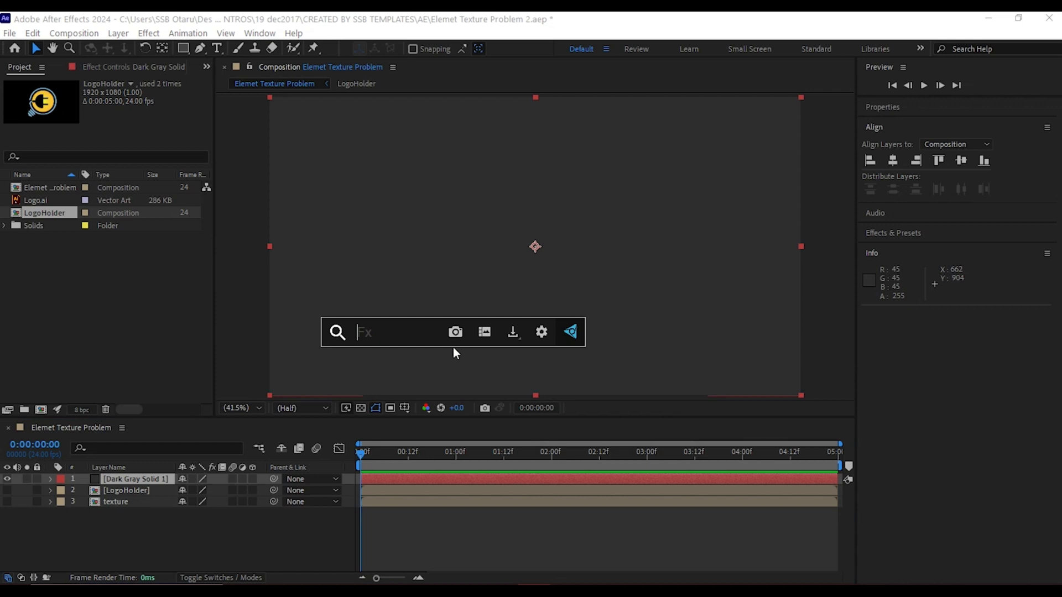
{"action": "type", "text": "element"}
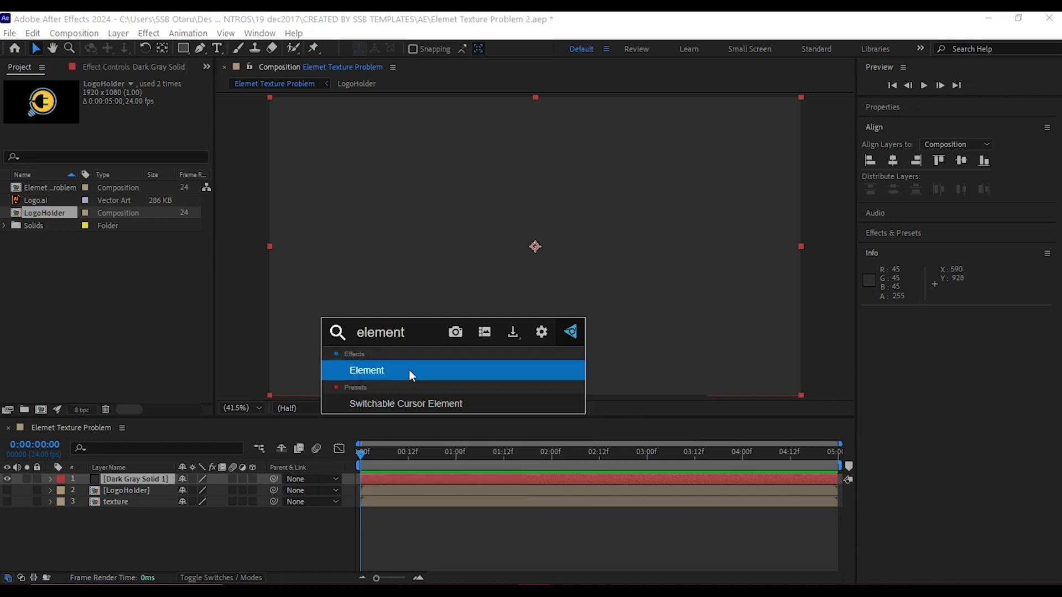
{"action": "left_click", "coordinate": [408, 369]}
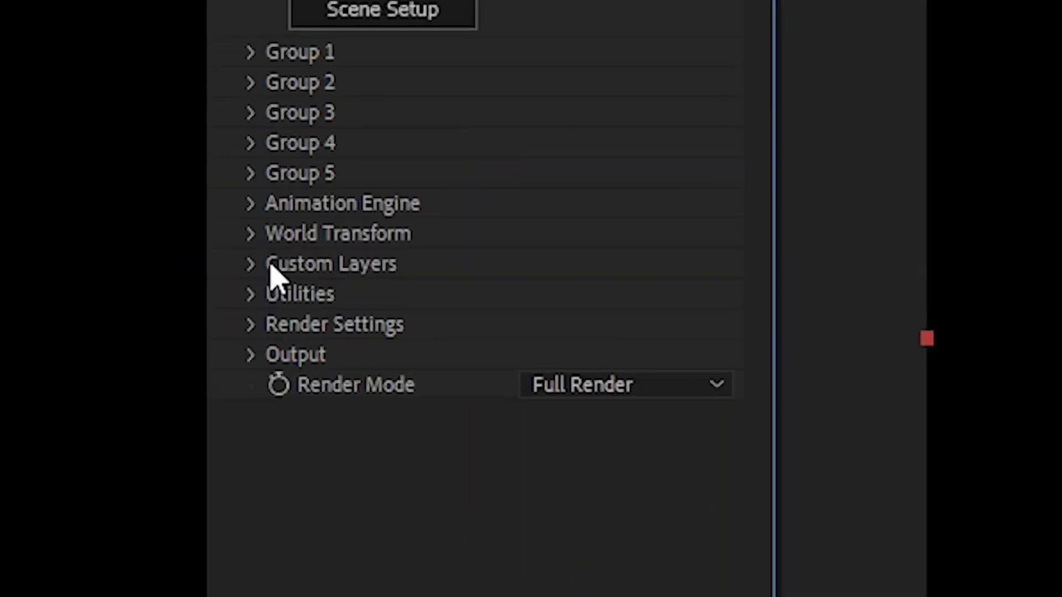
Step: Set Element's Custom Text and Masks Path Layer 1 to LogoHolder
{"action": "left_click", "coordinate": [246, 265]}
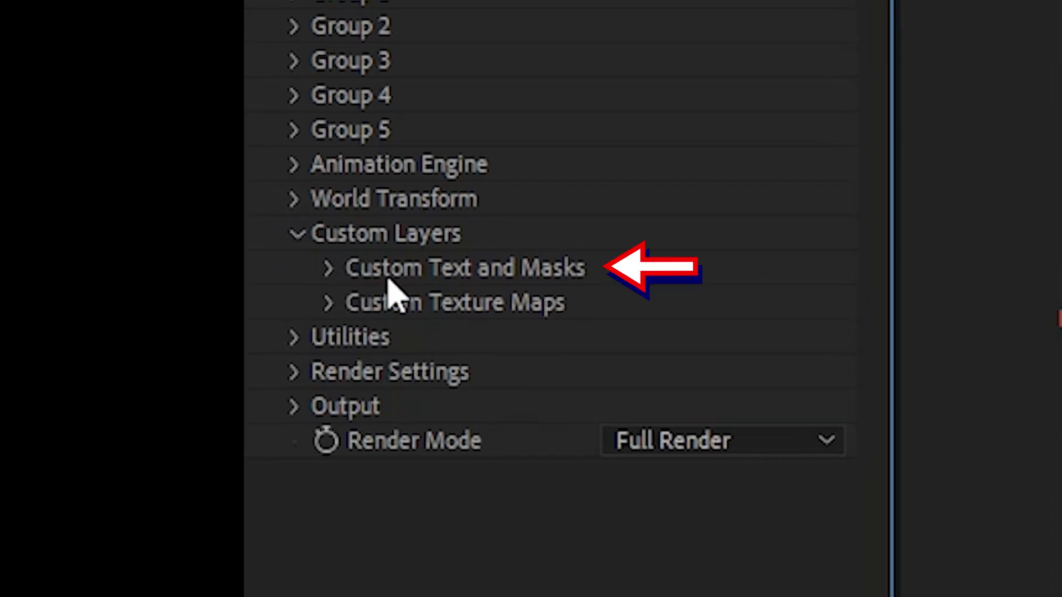
{"action": "left_click", "coordinate": [328, 270]}
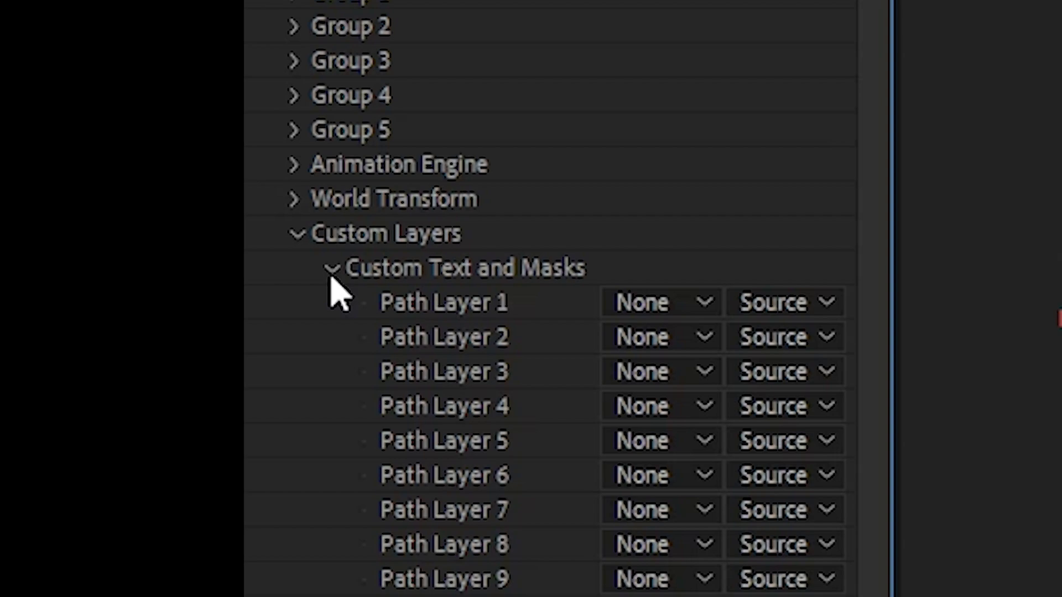
{"action": "left_click", "coordinate": [701, 301]}
{"action": "left_click", "coordinate": [702, 439]}
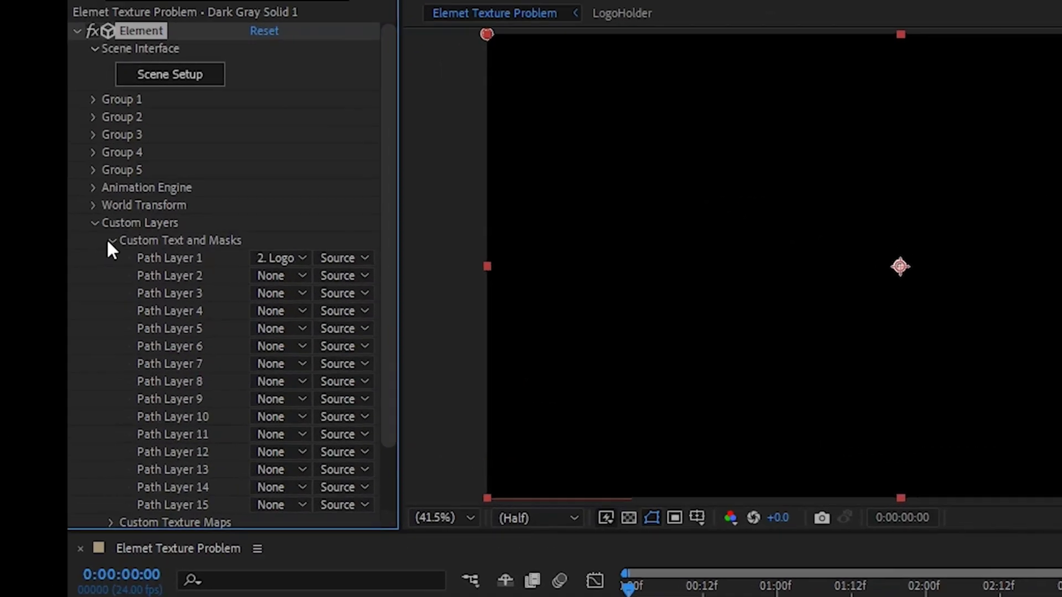
{"action": "left_click", "coordinate": [0, 133]}
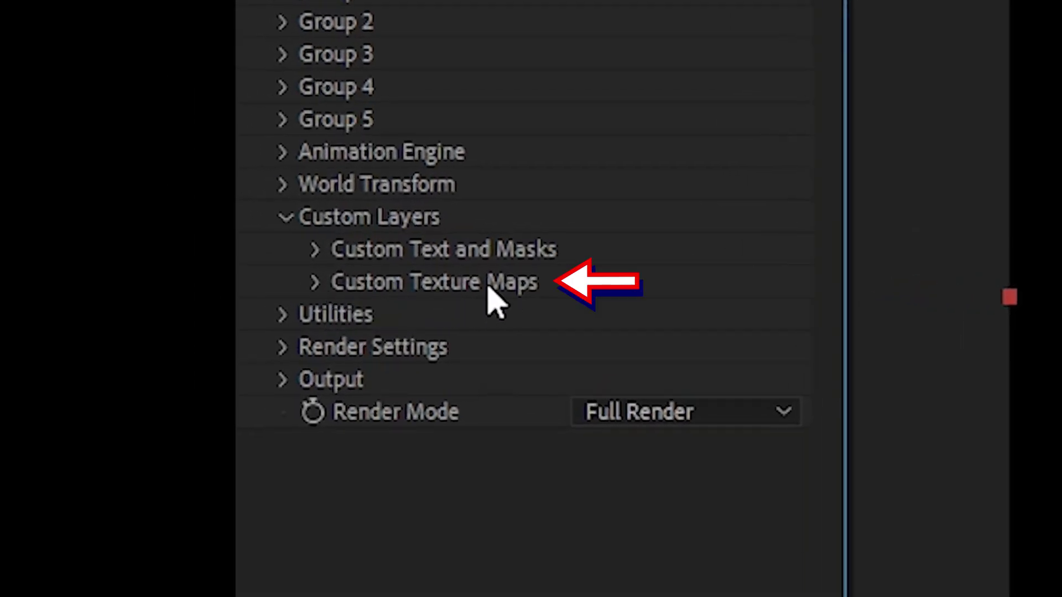
Step: Set Element's Custom Texture Maps Layer 1 to the texture layer
{"action": "left_click", "coordinate": [314, 282]}
{"action": "scroll", "coordinate": [576, 249], "scroll_direction": "down", "scroll_amount": 3}
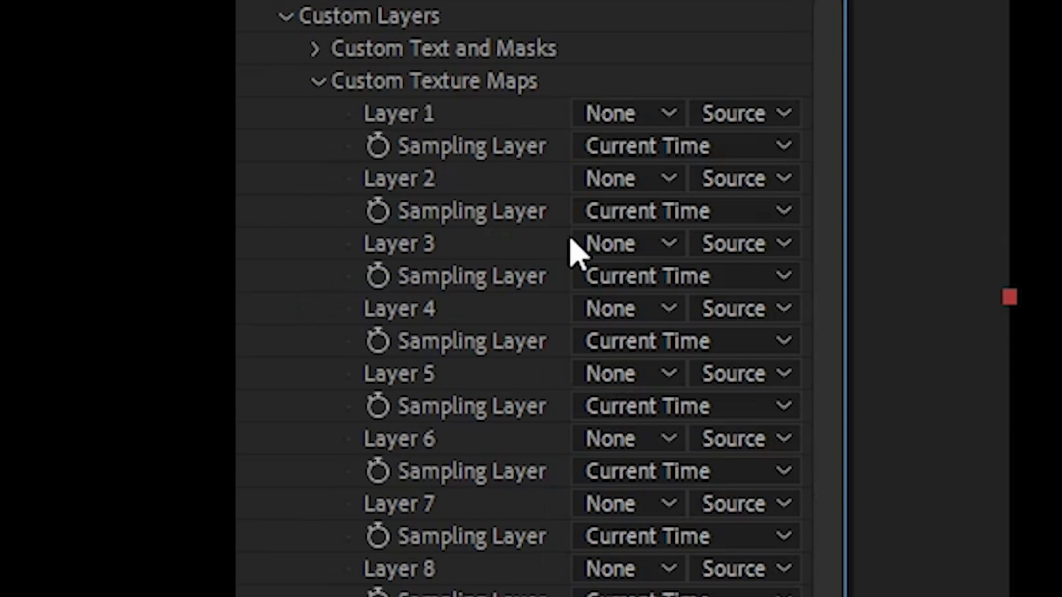
{"action": "left_click", "coordinate": [605, 113]}
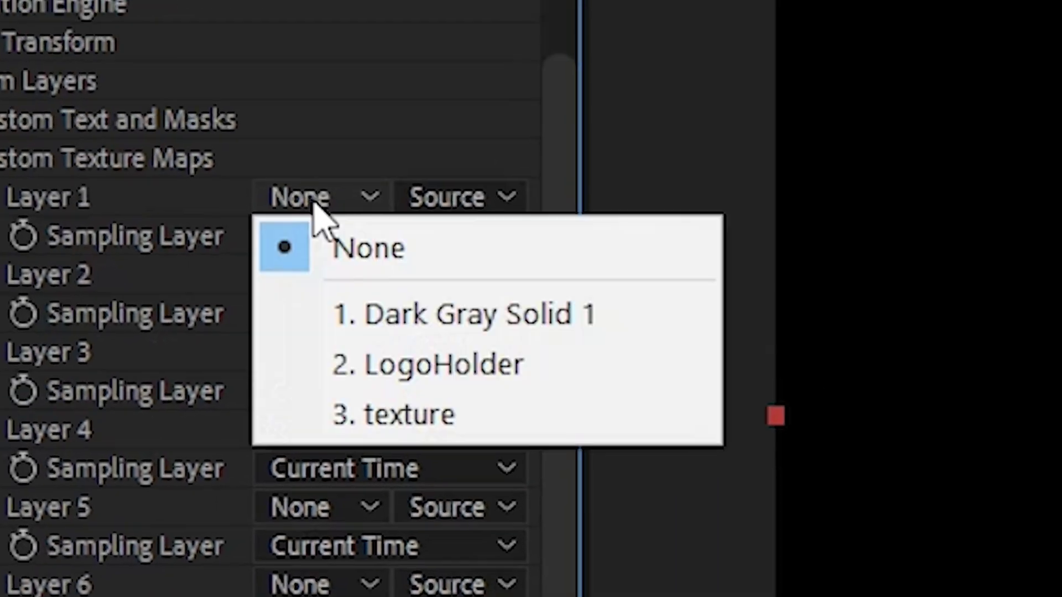
{"action": "left_click", "coordinate": [374, 427]}
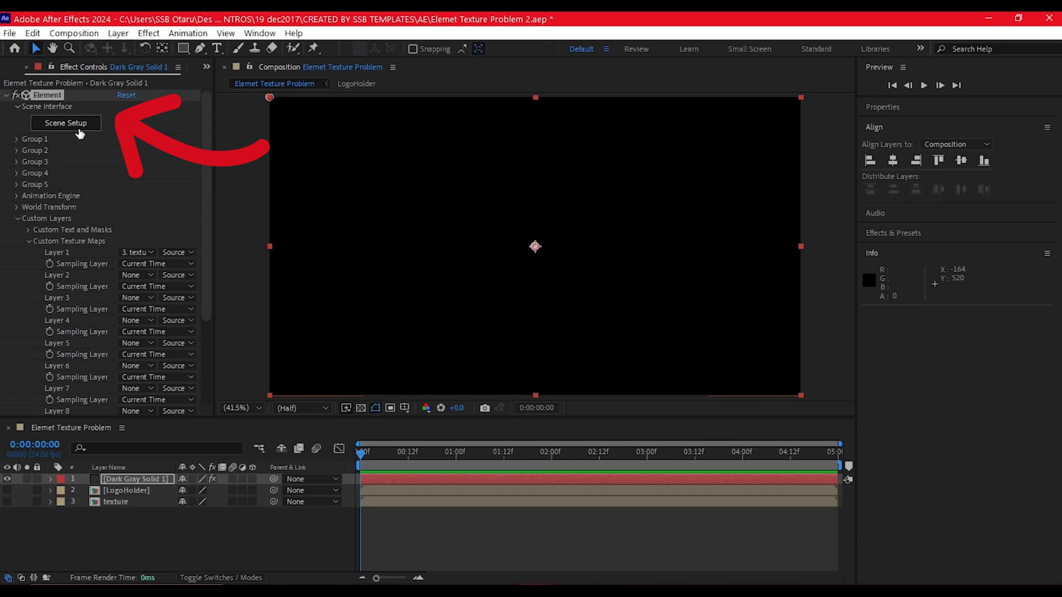
Step: In Element's Scene Setup, extrude Custom Path 1 into a white Extrusion Model and orbit it
{"action": "left_click", "coordinate": [83, 124]}
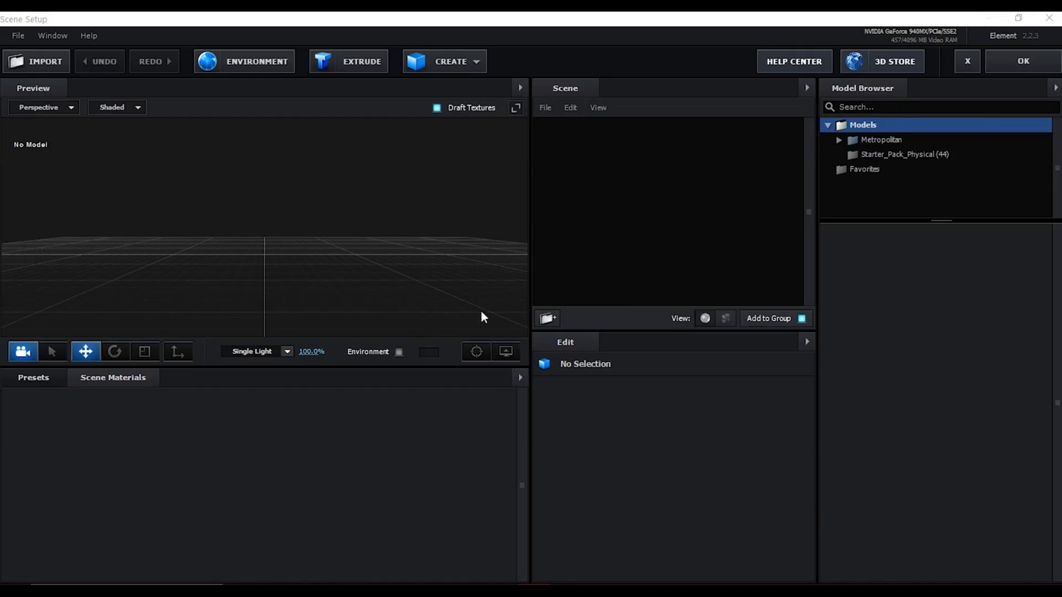
{"action": "left_click", "coordinate": [362, 61]}
{"action": "left_click_drag", "start_coordinate": [312, 204], "coordinate": [285, 198]}
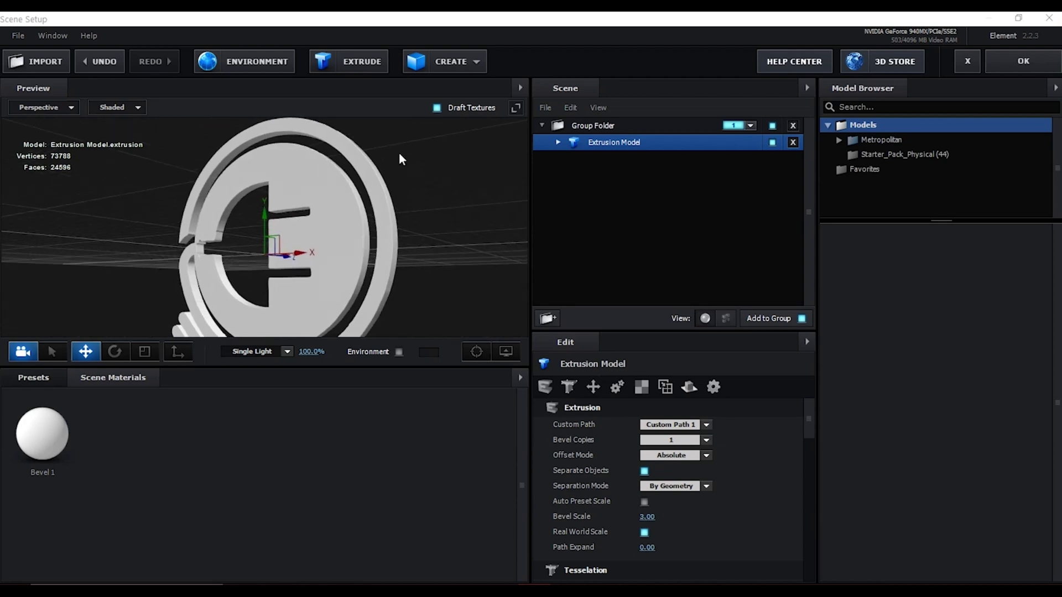
Step: Set the Bevel 1 material's Diffuse texture to Custom Layer 1, giving the logo yellow and blue
{"action": "left_click", "coordinate": [559, 141]}
{"action": "left_click", "coordinate": [417, 381]}
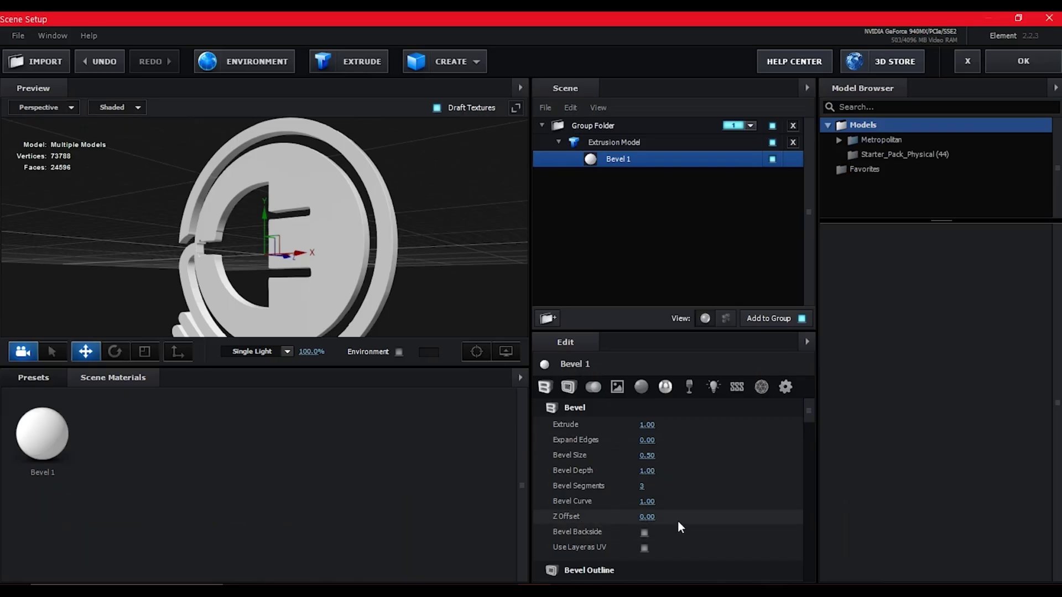
{"action": "scroll", "coordinate": [680, 526], "scroll_direction": "down", "scroll_amount": 10}
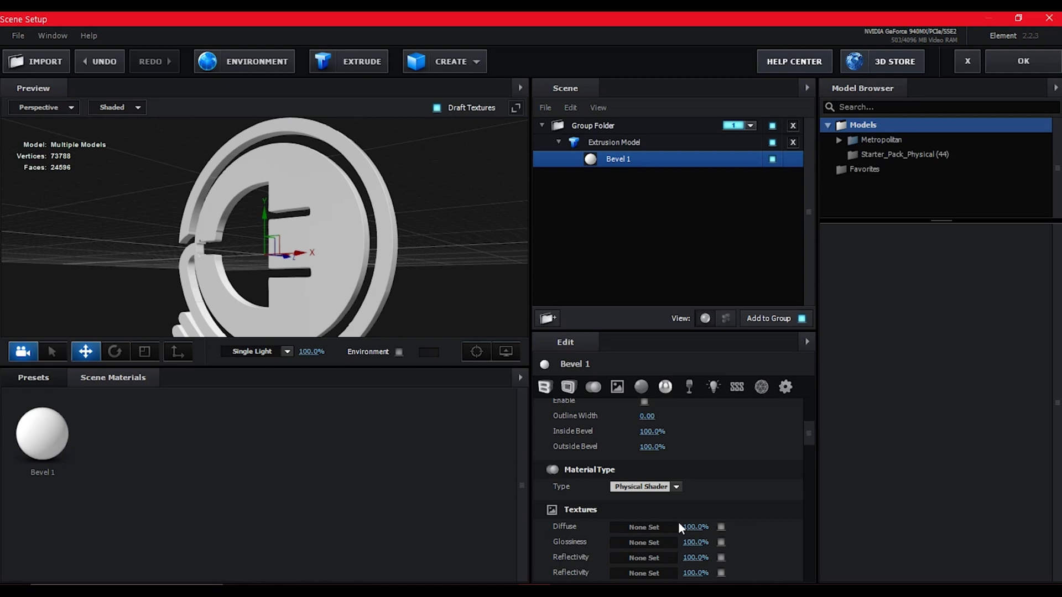
{"action": "scroll", "coordinate": [686, 456], "scroll_direction": "up", "scroll_amount": 5}
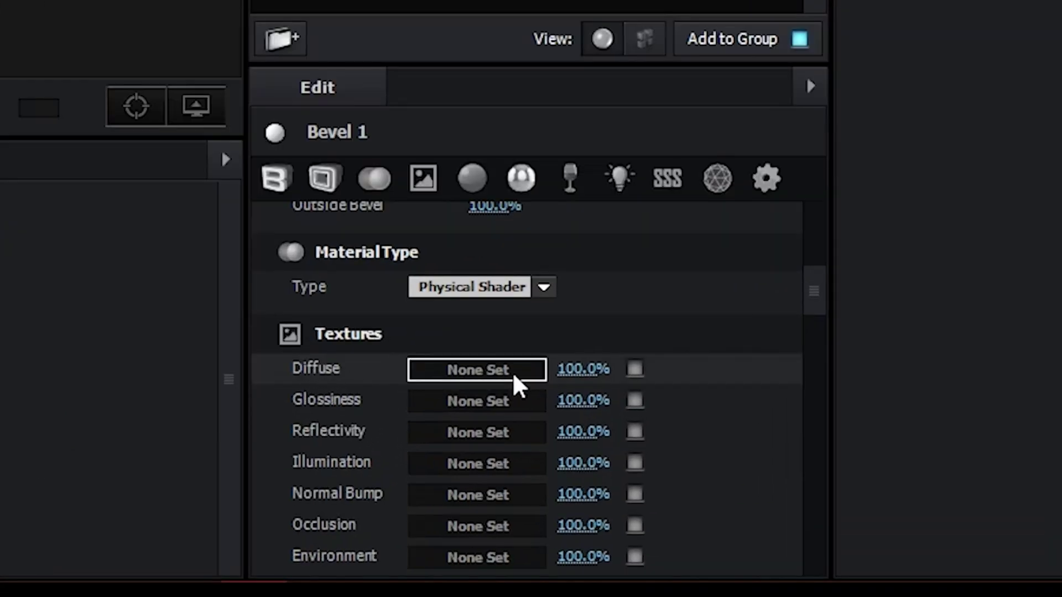
{"action": "left_click", "coordinate": [513, 371]}
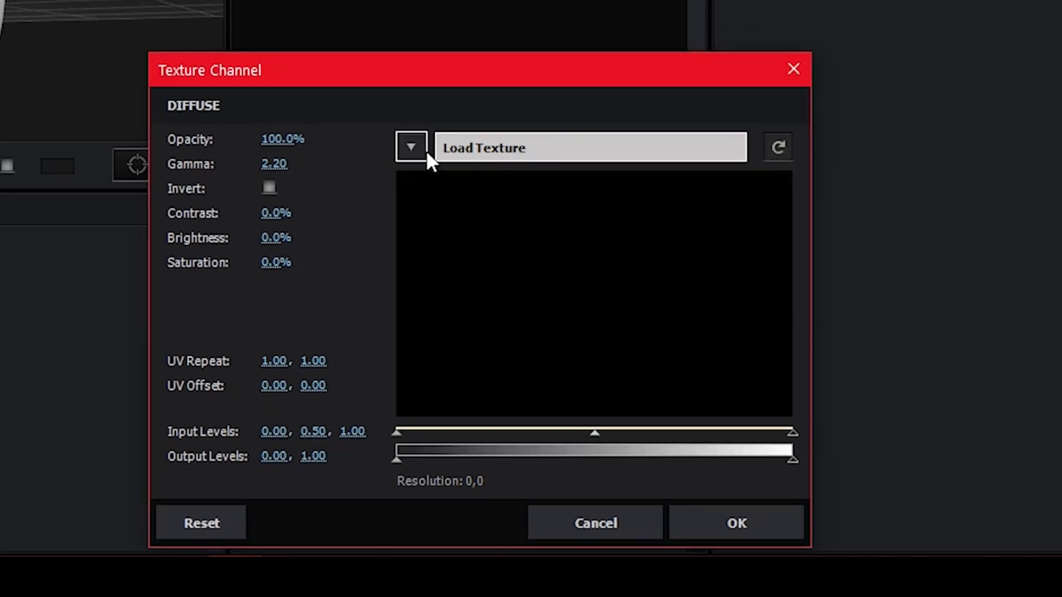
{"action": "left_click", "coordinate": [415, 146]}
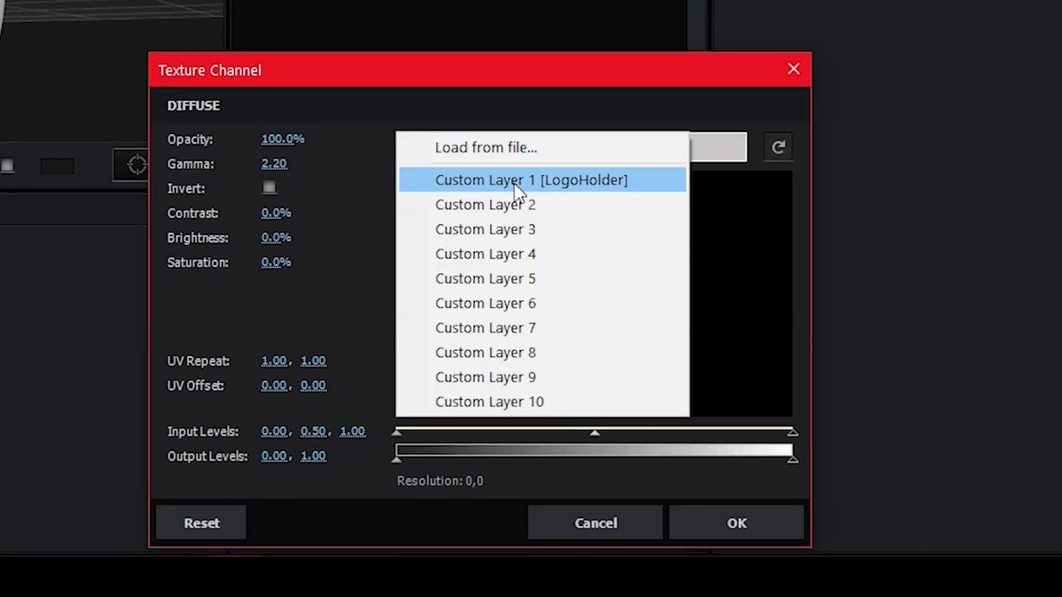
{"action": "left_click", "coordinate": [513, 180]}
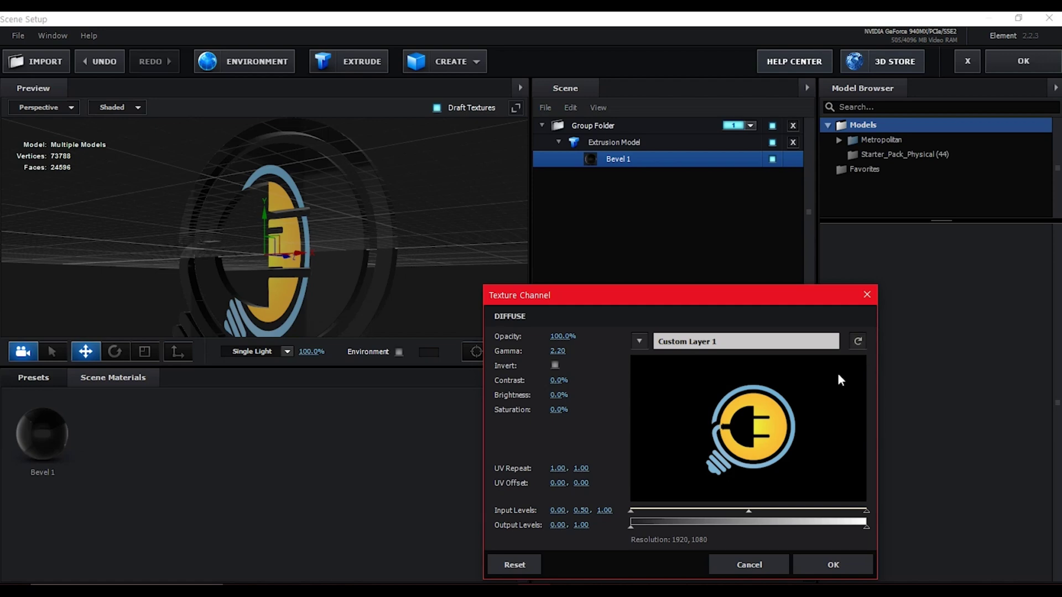
{"action": "left_click", "coordinate": [829, 566]}
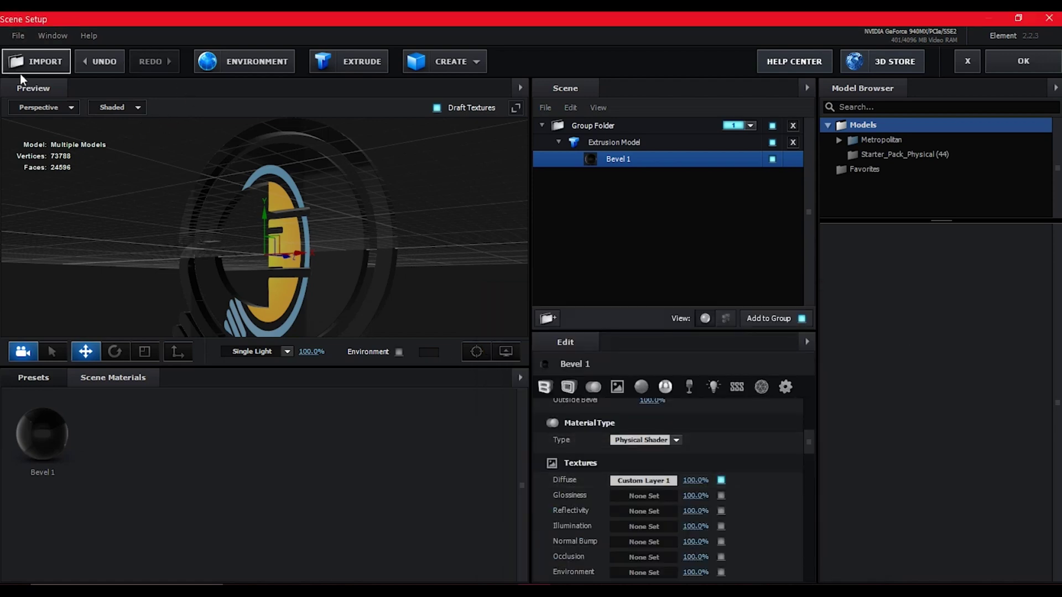
{"action": "mouse_move", "coordinate": [280, 203]}
{"action": "left_mouse_down"}
{"action": "mouse_move", "coordinate": [327, 217]}
{"action": "mouse_move", "coordinate": [300, 232]}
{"action": "mouse_move", "coordinate": [281, 205]}
{"action": "left_mouse_up"}
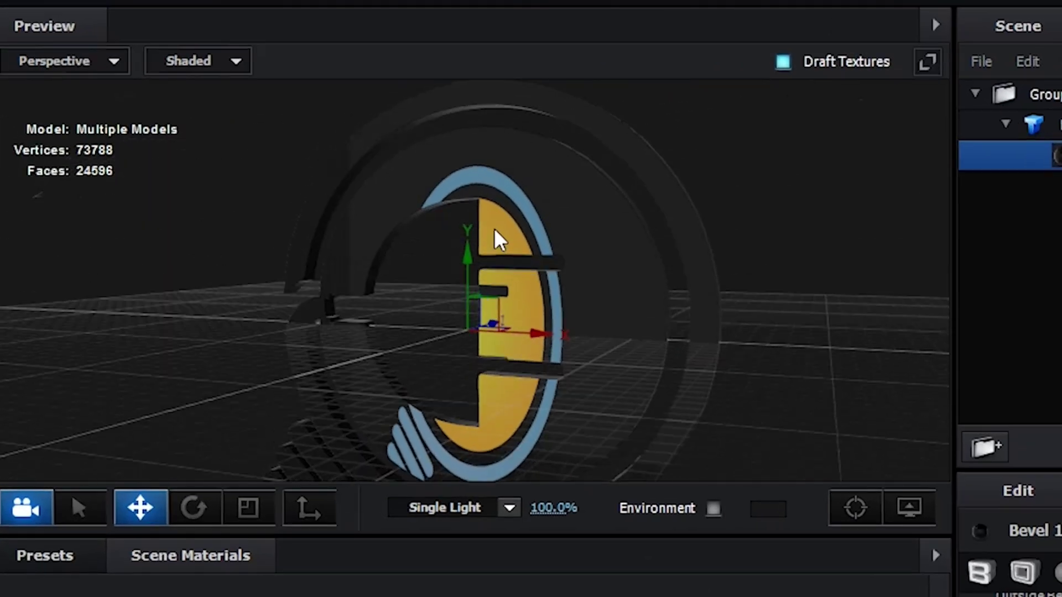
{"action": "left_click_drag", "start_coordinate": [498, 239], "coordinate": [536, 227]}
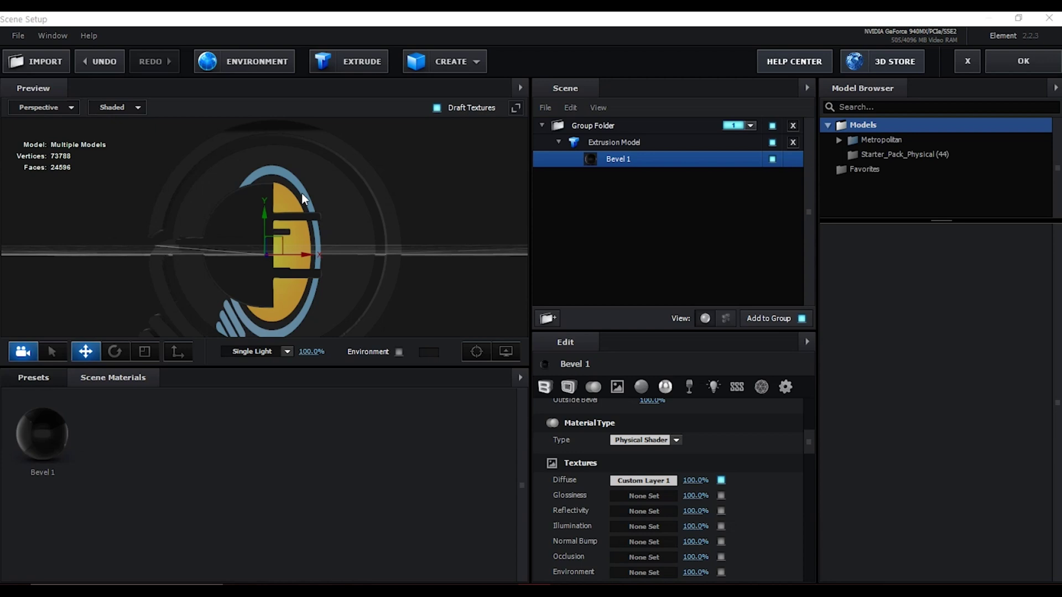
{"action": "mouse_move", "coordinate": [301, 193]}
{"action": "left_mouse_down"}
{"action": "mouse_move", "coordinate": [292, 198]}
{"action": "mouse_move", "coordinate": [307, 202]}
{"action": "mouse_move", "coordinate": [300, 208]}
{"action": "mouse_move", "coordinate": [277, 191]}
{"action": "mouse_move", "coordinate": [230, 190]}
{"action": "mouse_move", "coordinate": [197, 207]}
{"action": "mouse_move", "coordinate": [319, 204]}
{"action": "mouse_move", "coordinate": [308, 211]}
{"action": "left_mouse_up"}
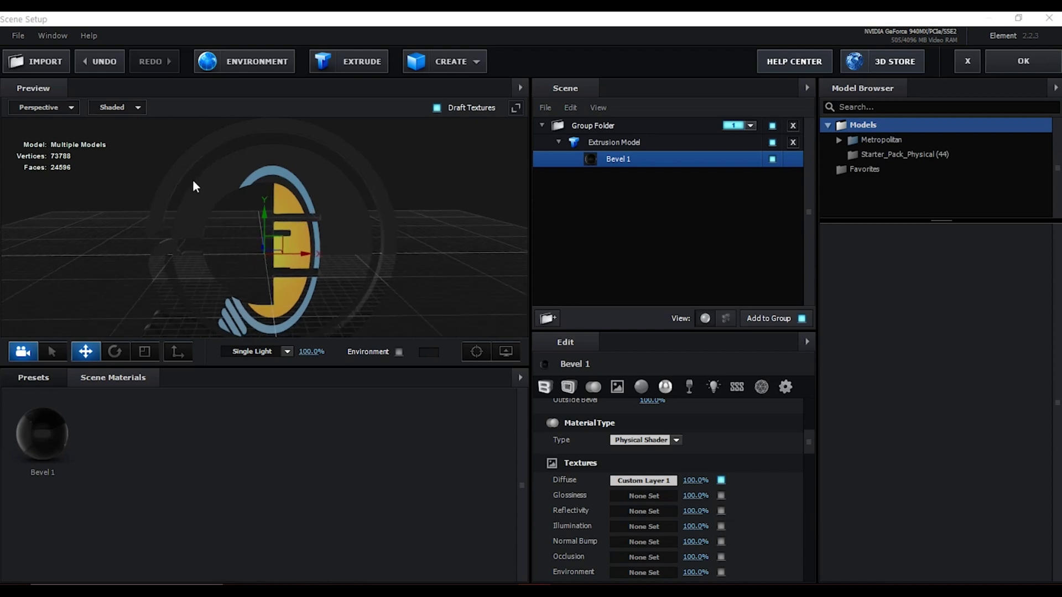
{"action": "left_click_drag", "start_coordinate": [322, 208], "coordinate": [307, 205]}
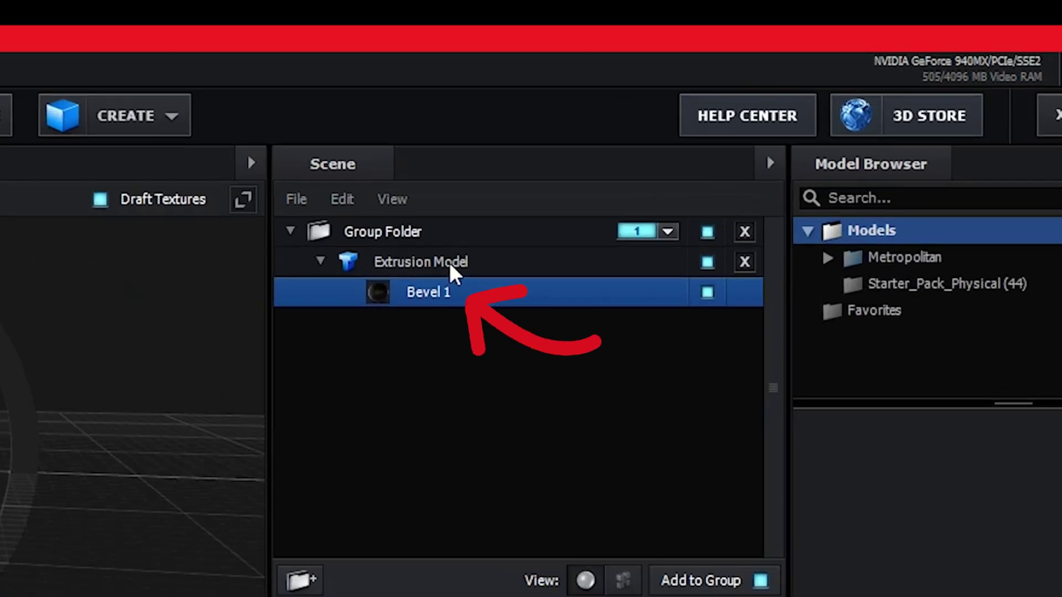
Step: Change the Extrusion Model's Texture Mapping to UV and orbit to check the logo face
{"action": "left_click", "coordinate": [628, 142]}
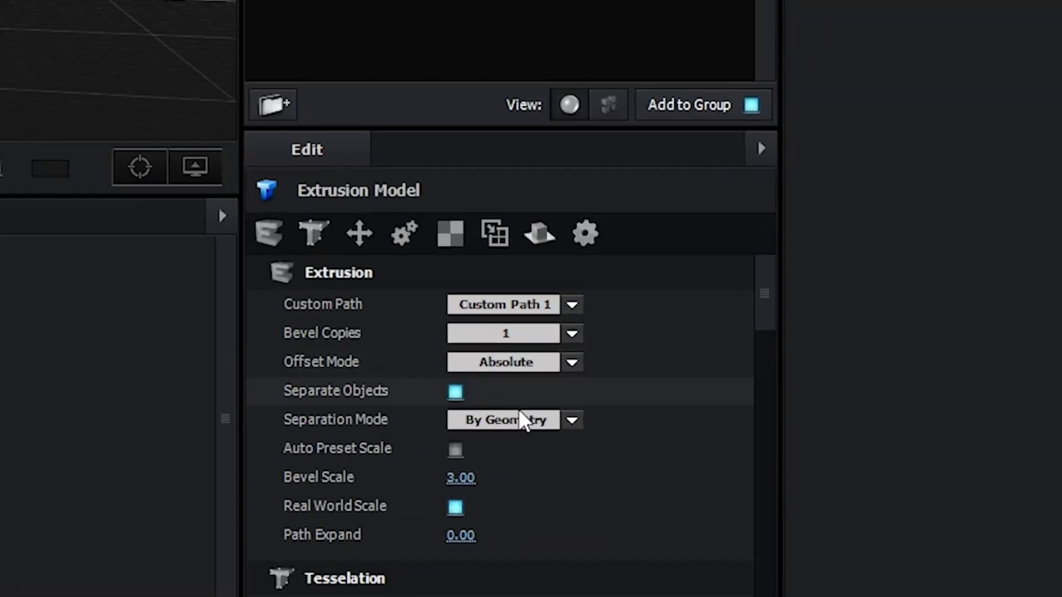
{"action": "scroll", "coordinate": [677, 481], "scroll_direction": "down", "scroll_amount": 3}
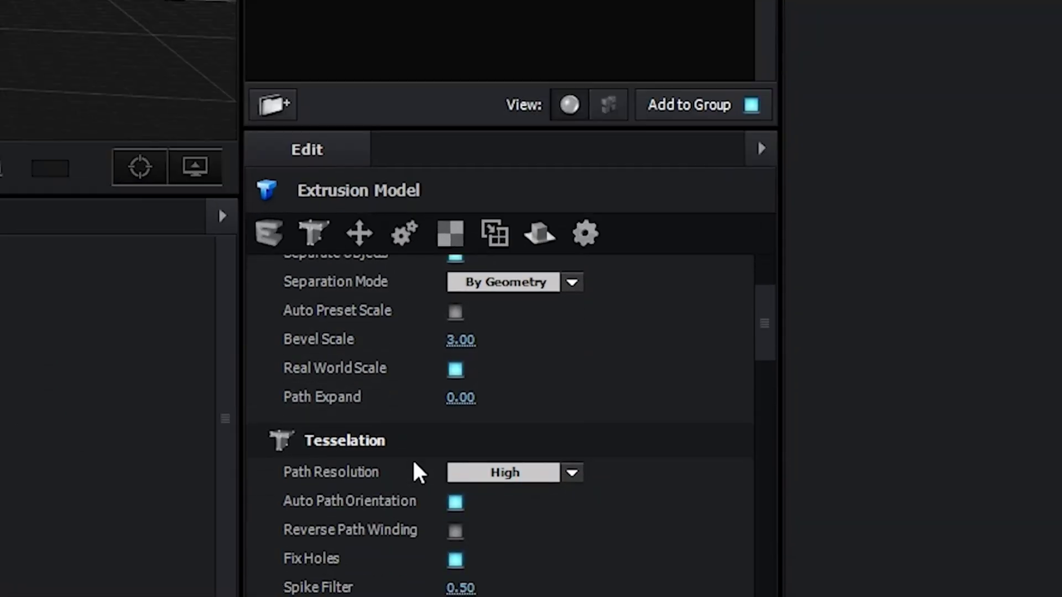
{"action": "scroll", "coordinate": [414, 464], "scroll_direction": "down", "scroll_amount": 10}
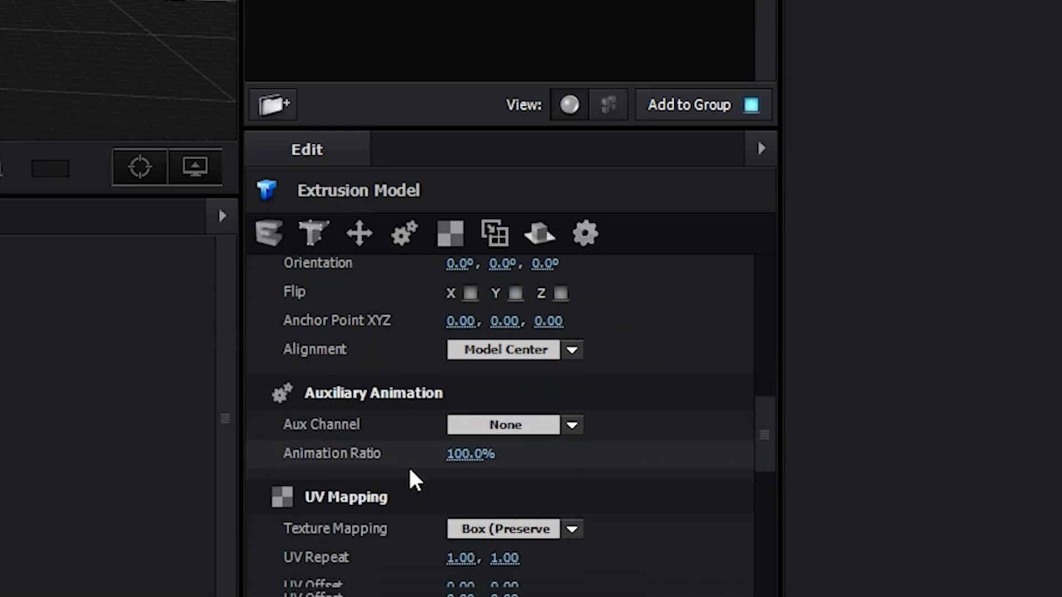
{"action": "scroll", "coordinate": [410, 471], "scroll_direction": "down", "scroll_amount": 2}
{"action": "scroll", "coordinate": [389, 468], "scroll_direction": "down", "scroll_amount": 3}
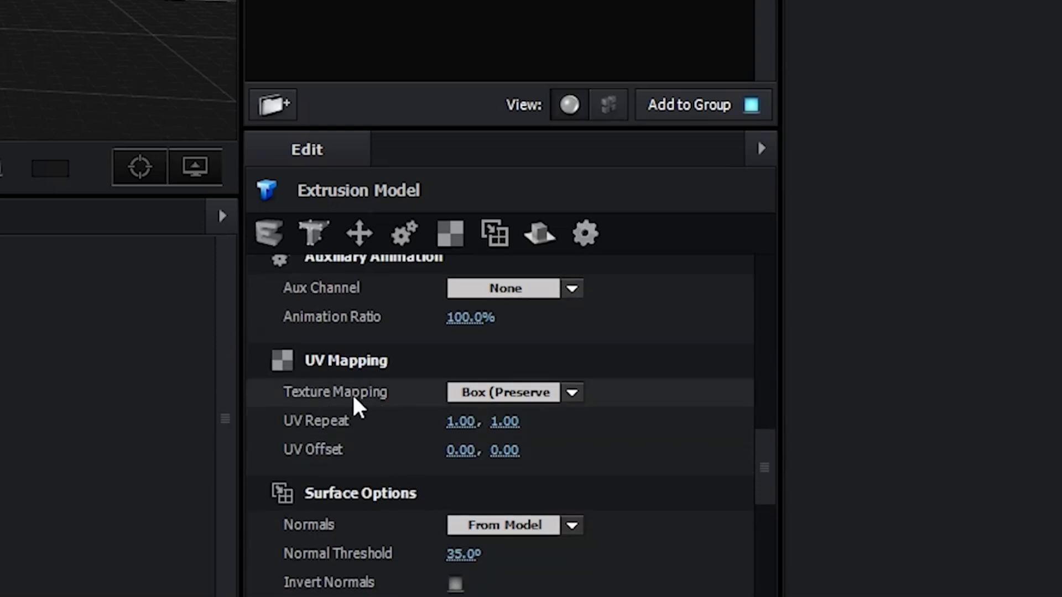
{"action": "scroll", "coordinate": [376, 396], "scroll_direction": "down", "scroll_amount": 3}
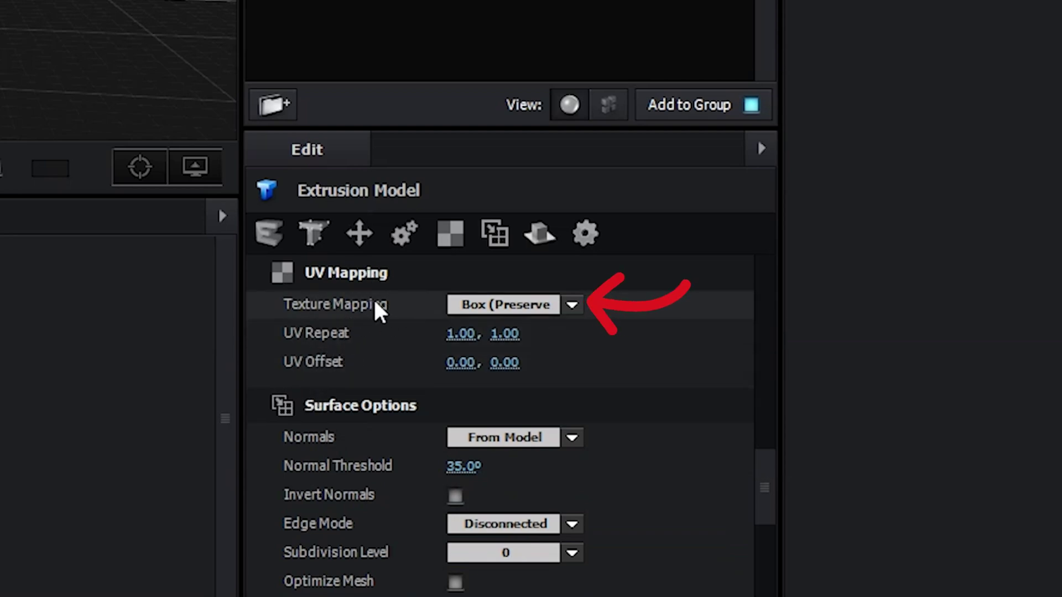
{"action": "mouse_move", "coordinate": [374, 303]}
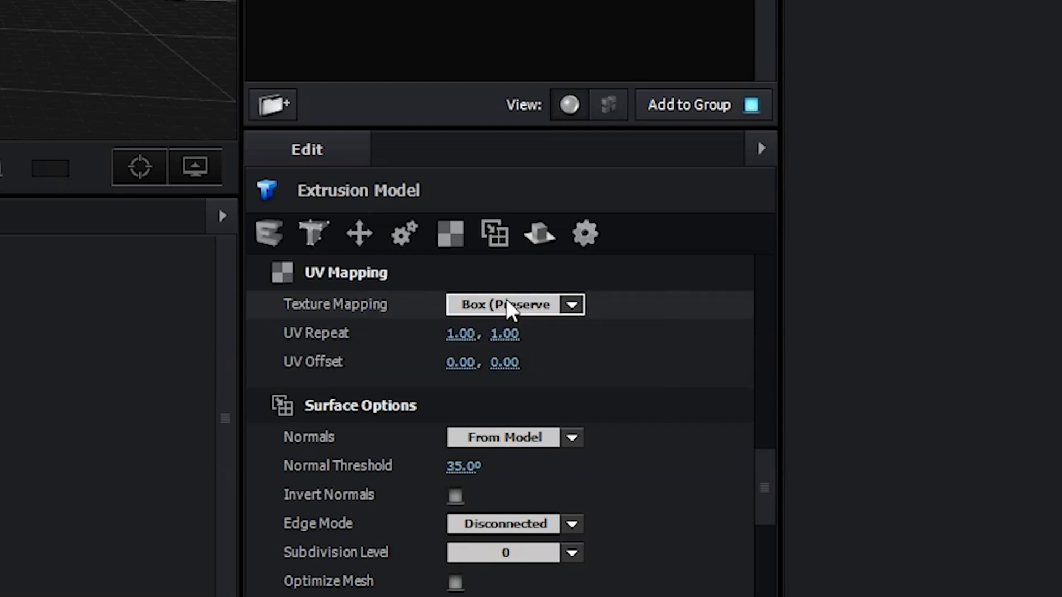
{"action": "left_click", "coordinate": [572, 304]}
{"action": "left_click", "coordinate": [574, 303]}
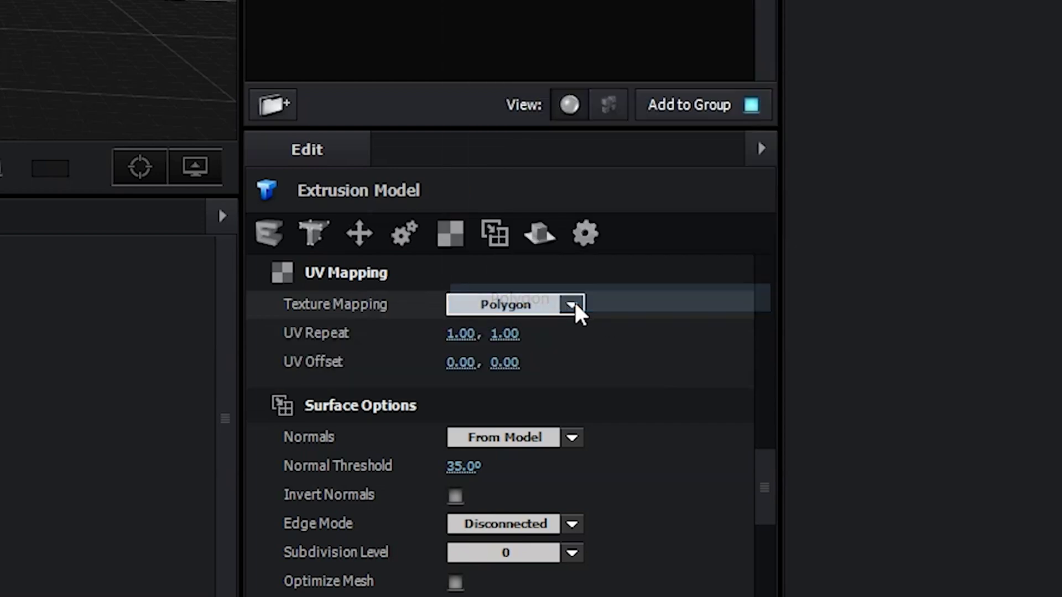
{"action": "left_click", "coordinate": [574, 303]}
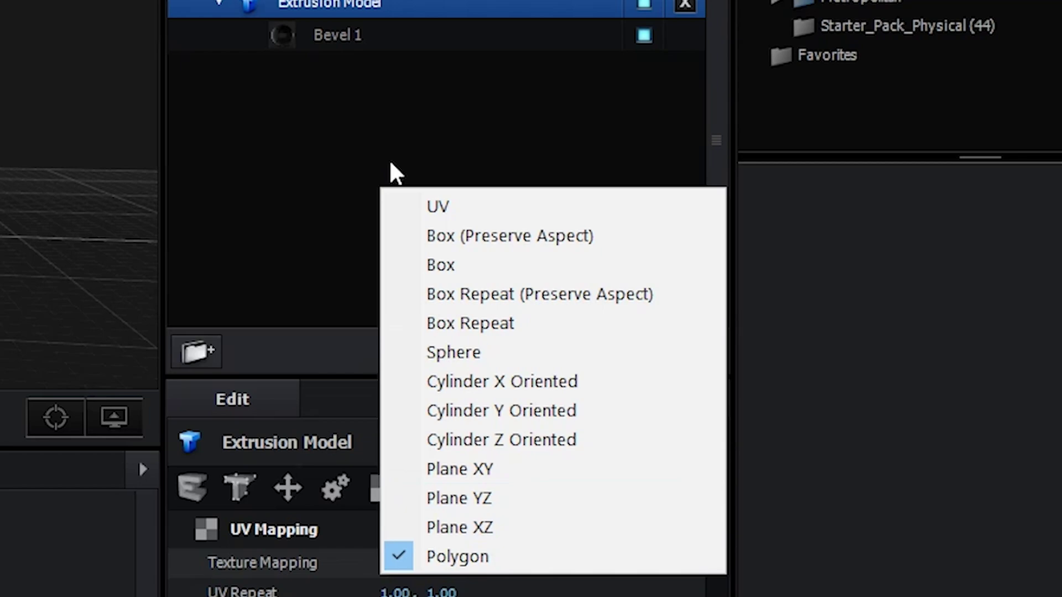
{"action": "left_click", "coordinate": [459, 167]}
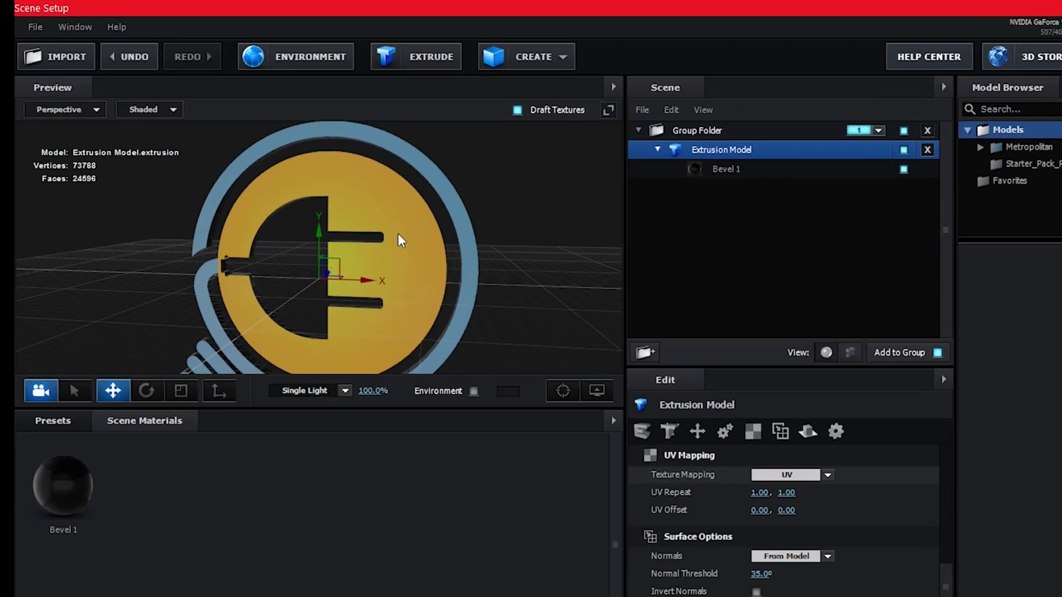
{"action": "left_click_drag", "start_coordinate": [399, 236], "coordinate": [270, 230]}
{"action": "left_click_drag", "start_coordinate": [462, 264], "coordinate": [555, 267]}
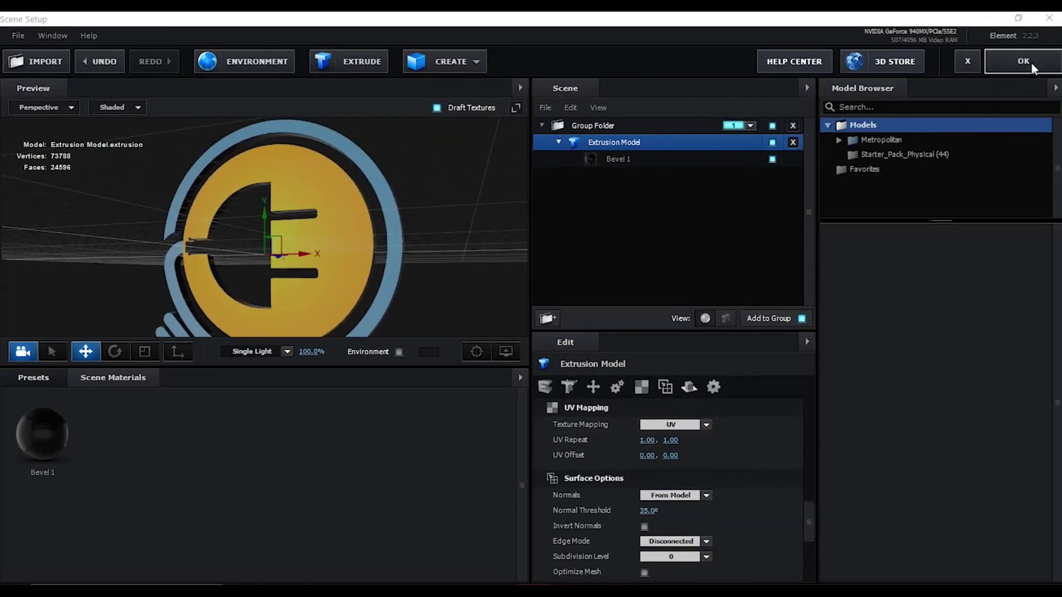
Step: Apply the Element scene so the comp renders the textured yellow-and-blue bulb-plug logo
{"action": "left_click", "coordinate": [1030, 62]}
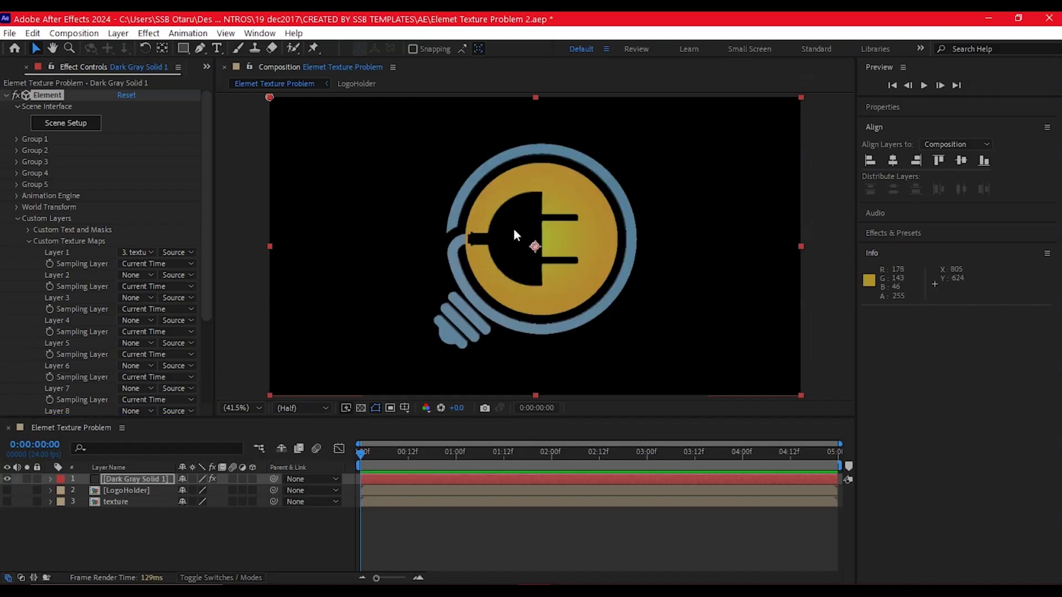